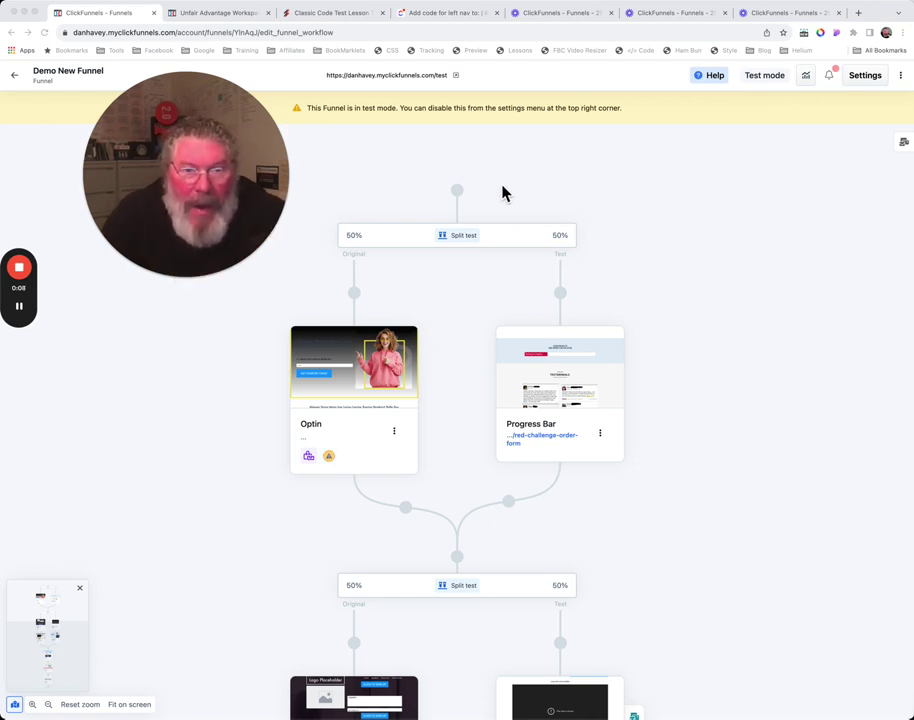
Step: Reveal the + node on the Test branch below the 50/50 split test
mouse_move(469, 201)
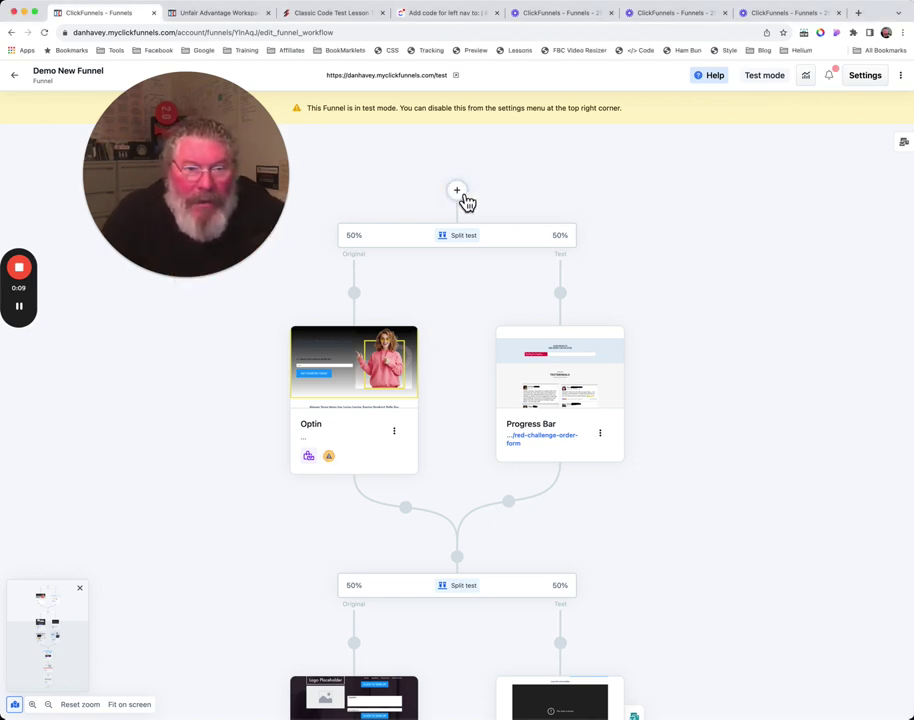
mouse_move(573, 306)
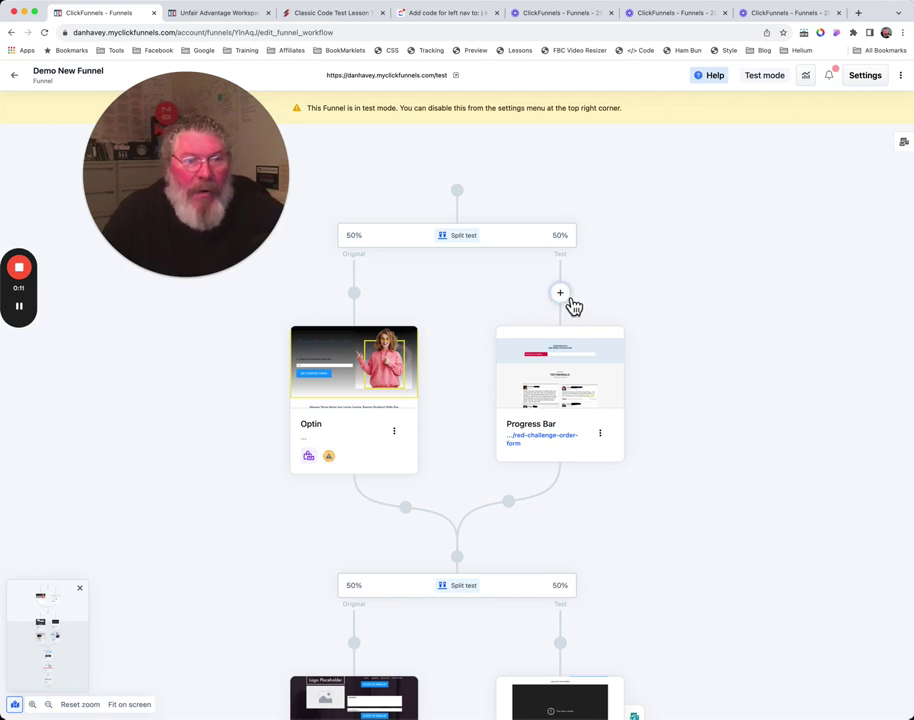
Step: Add a Page step to the Test branch of the split test
click(572, 303)
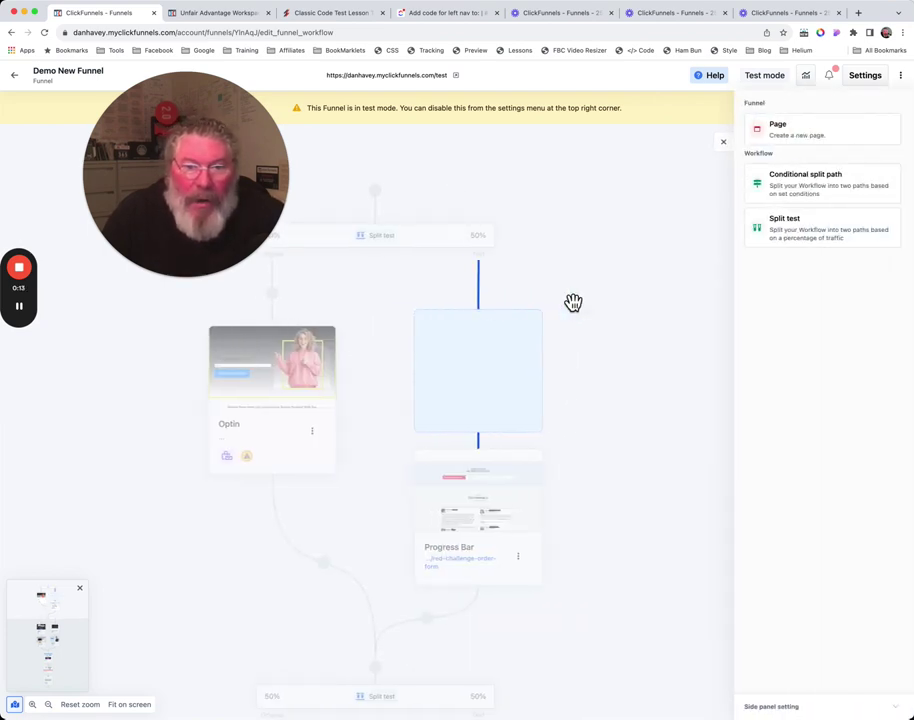
click(790, 141)
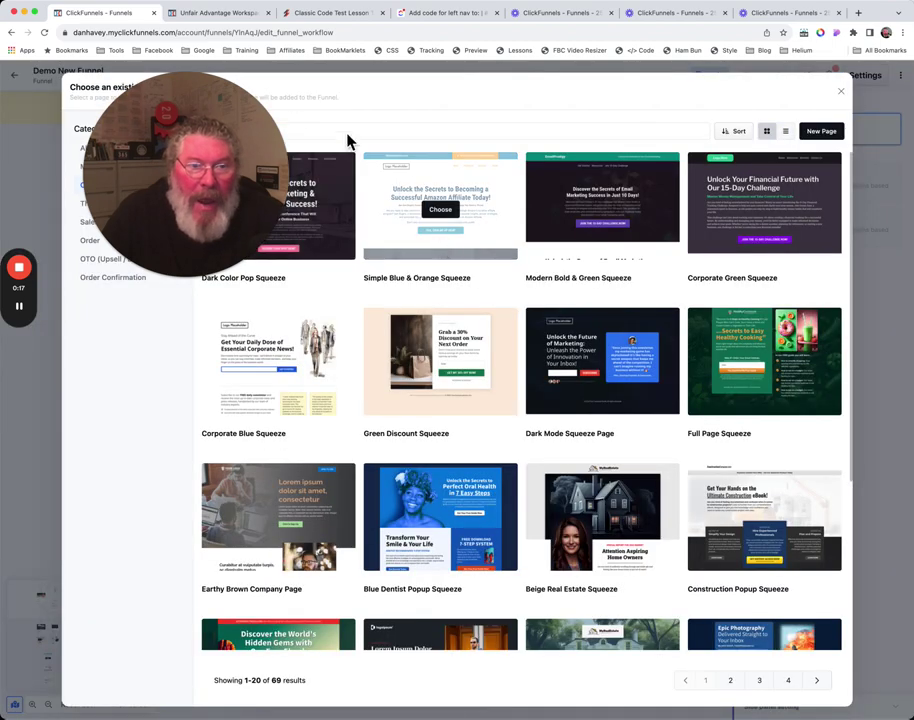
drag(258, 126, 869, 227)
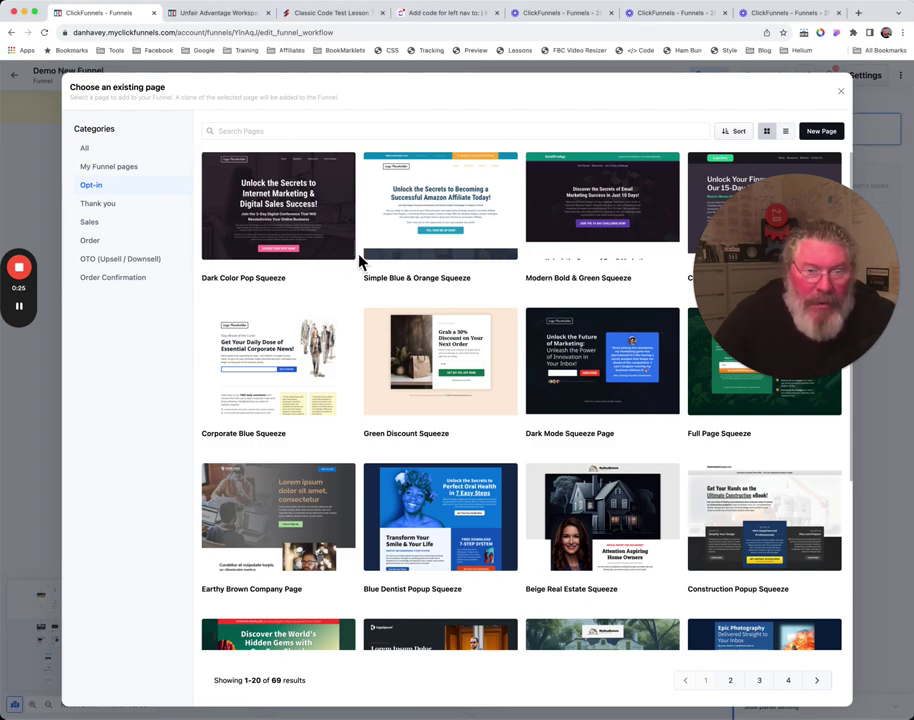
Step: Browse the template categories from All through Order Confirmation page templates
click(93, 153)
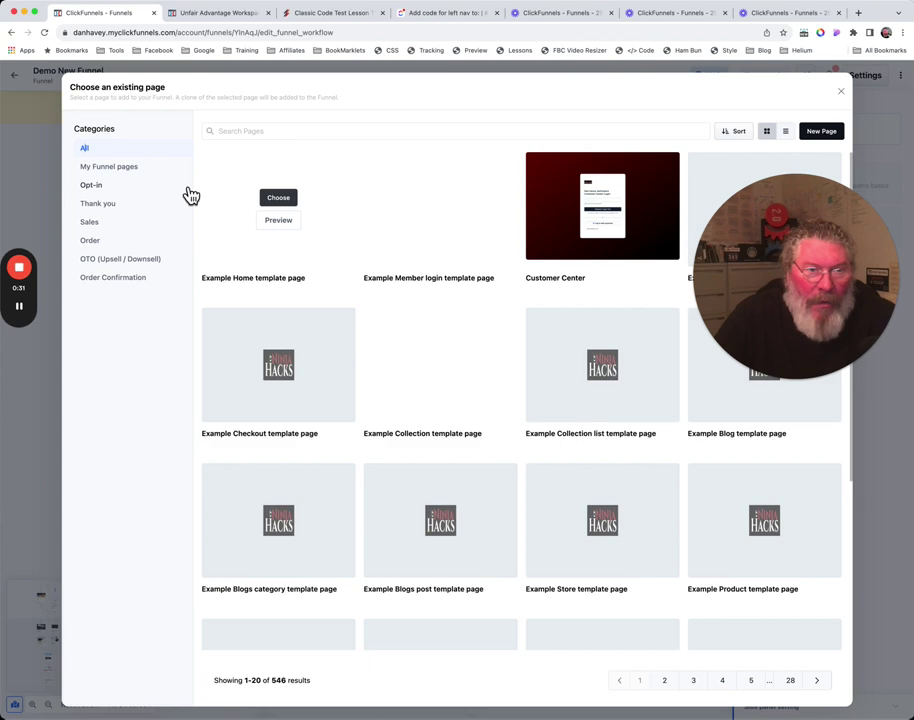
click(118, 167)
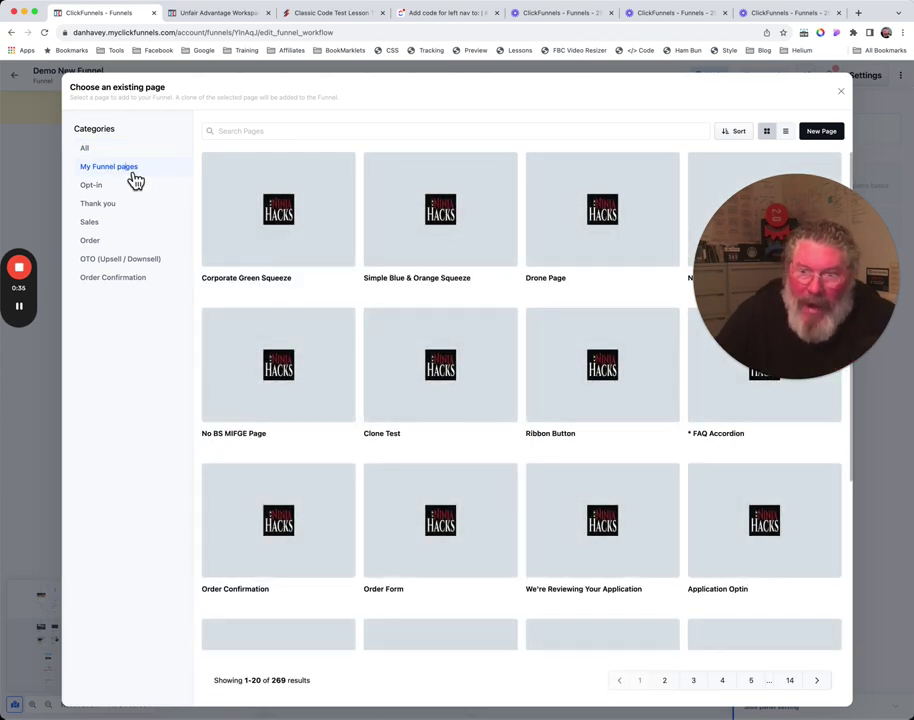
click(94, 189)
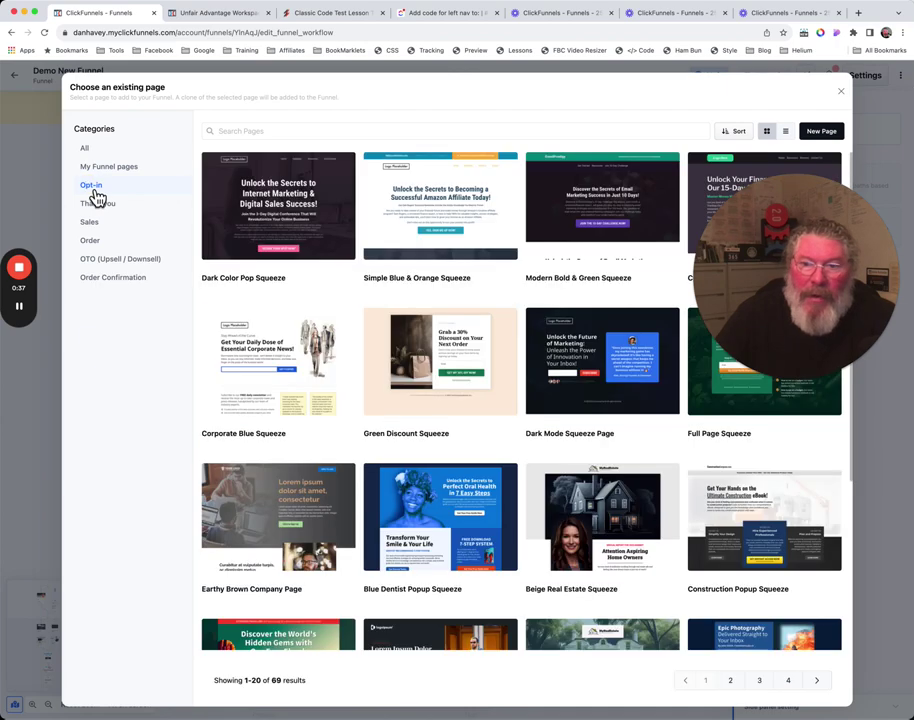
click(97, 205)
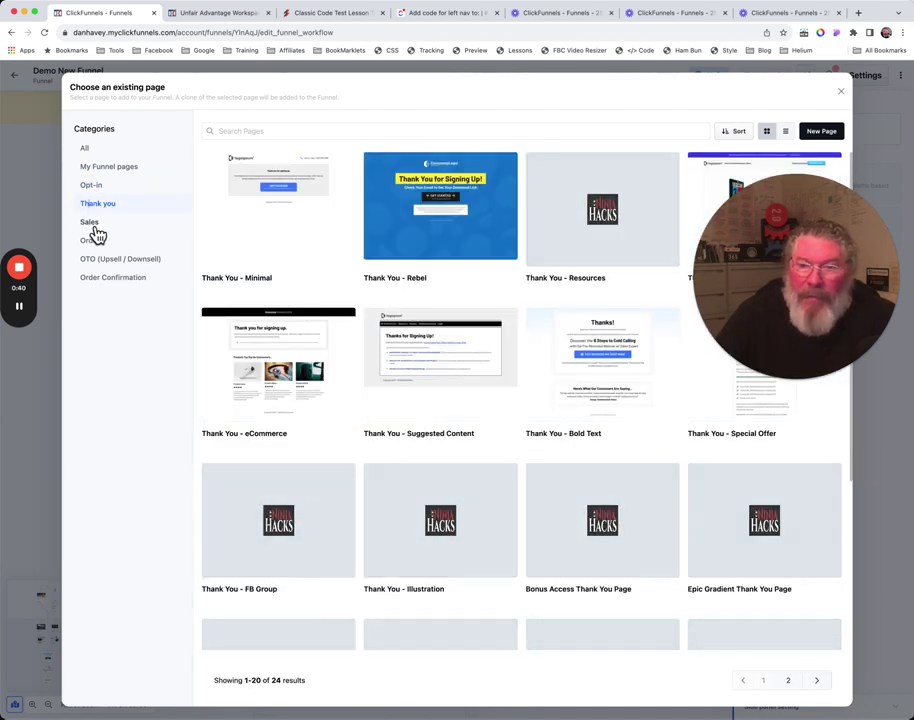
click(94, 226)
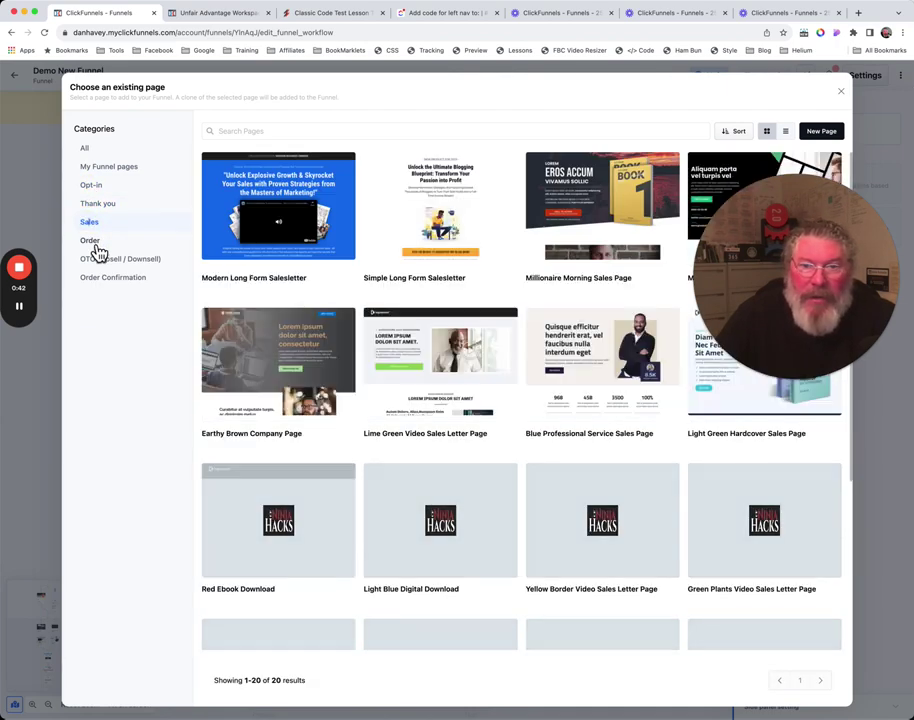
click(95, 244)
click(100, 261)
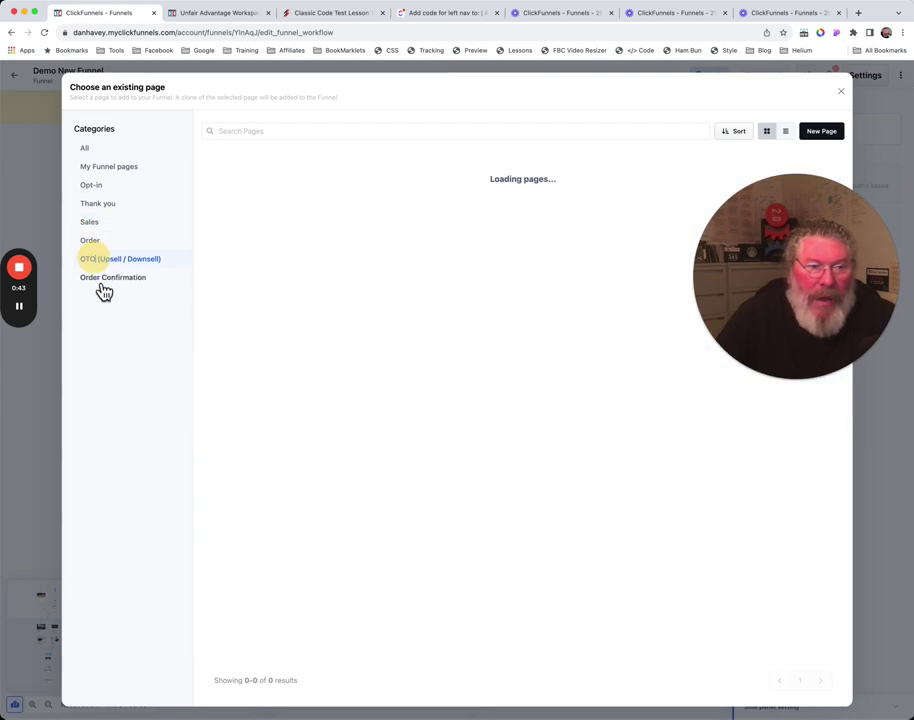
click(102, 284)
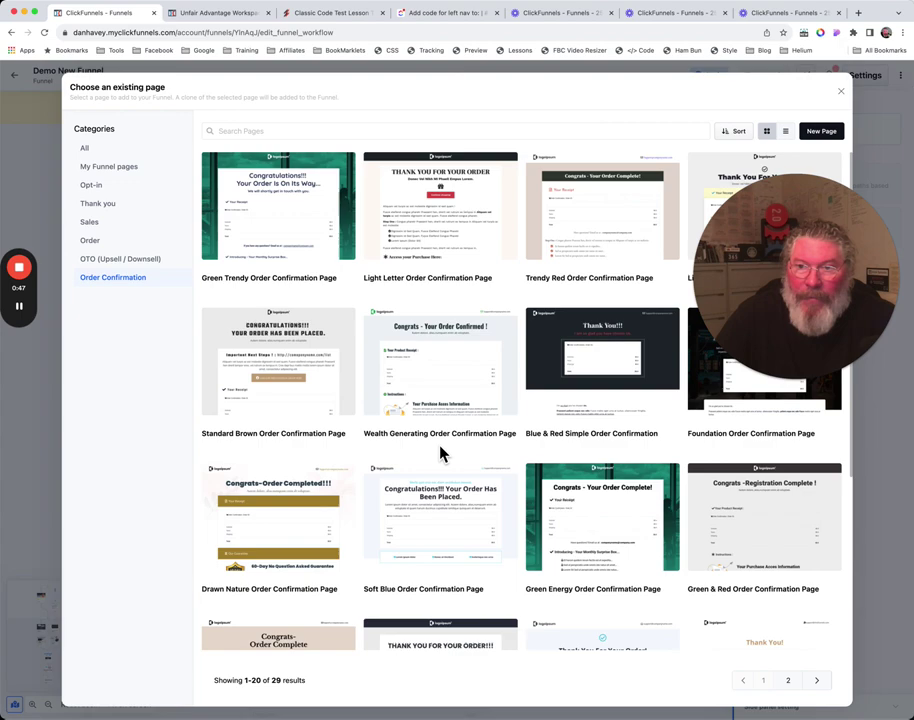
Step: Create the Green Trendy page with CF 2.0 Release - Launch Boss style guide and search indexing enabled
mouse_move(290, 230)
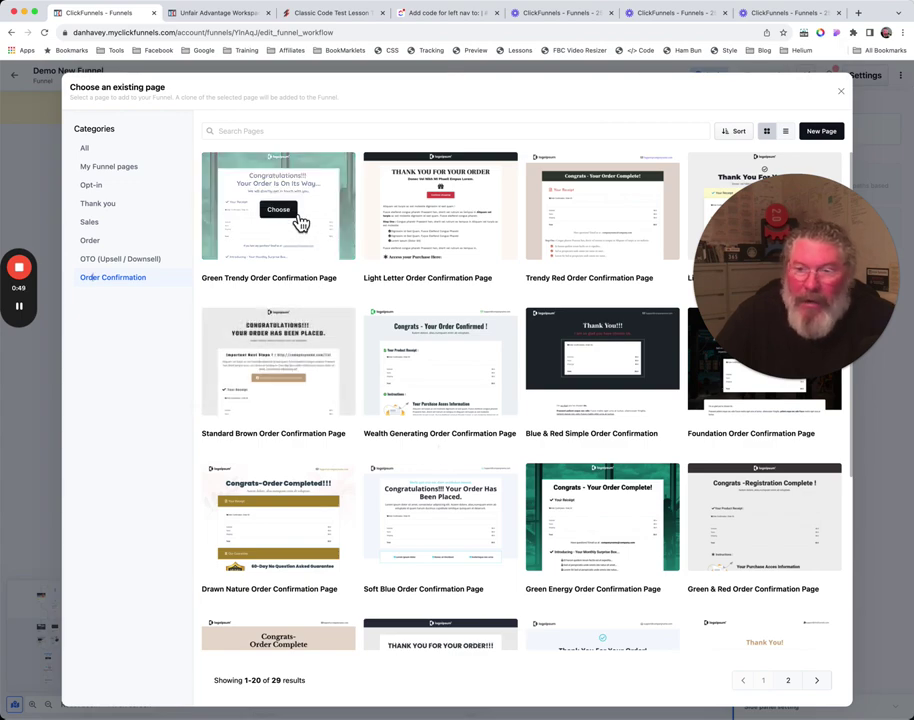
click(289, 218)
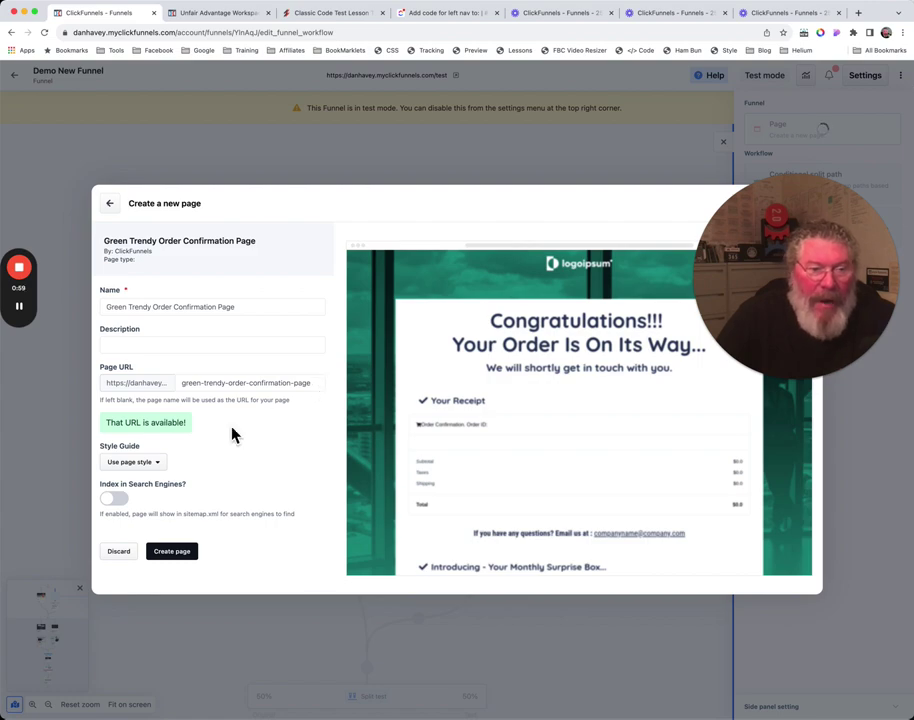
click(152, 470)
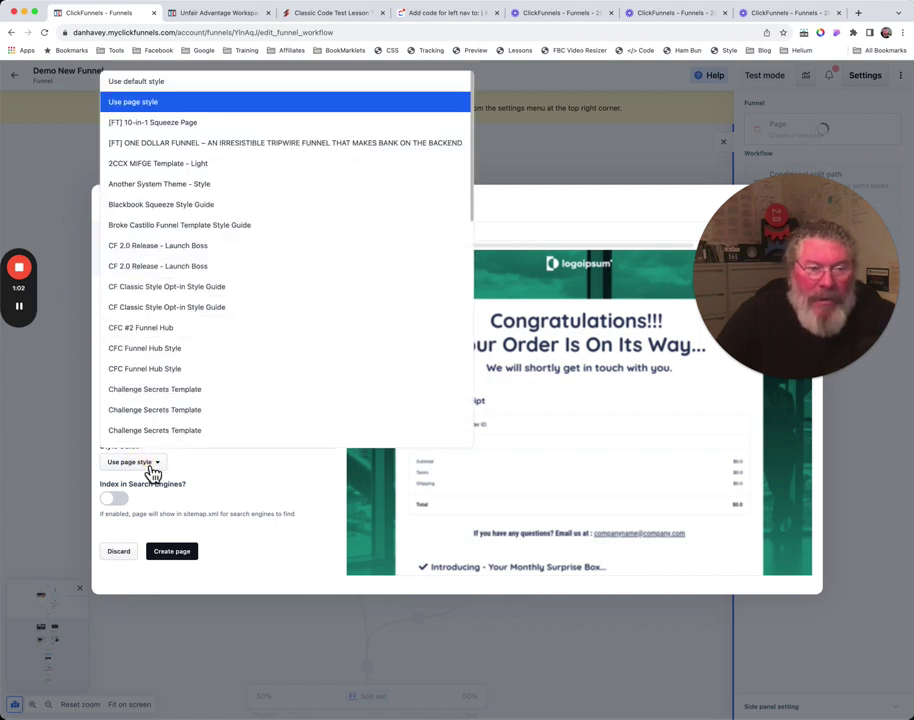
click(137, 252)
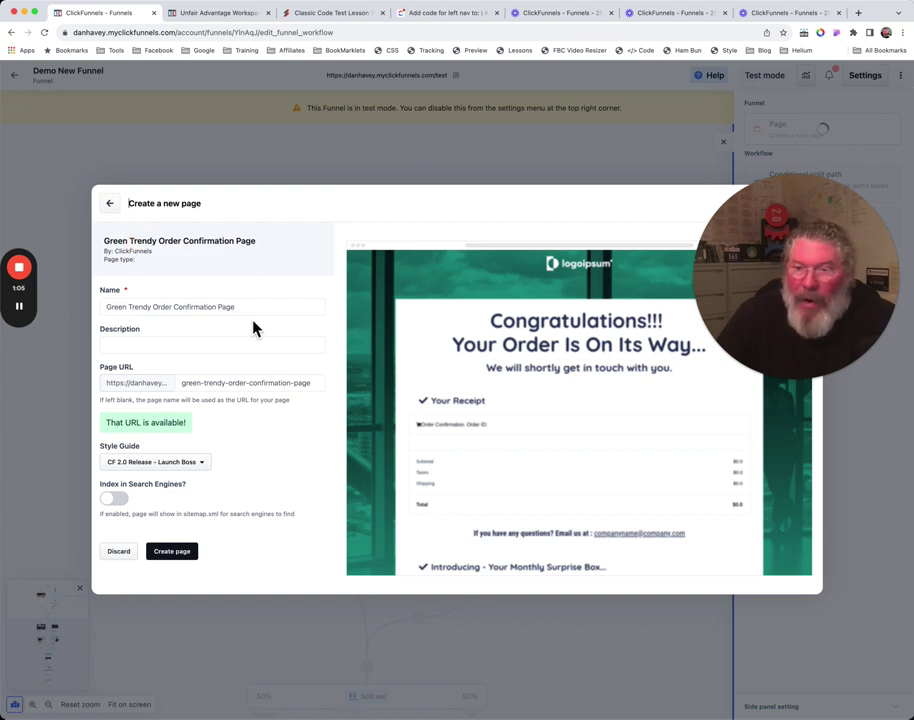
click(128, 502)
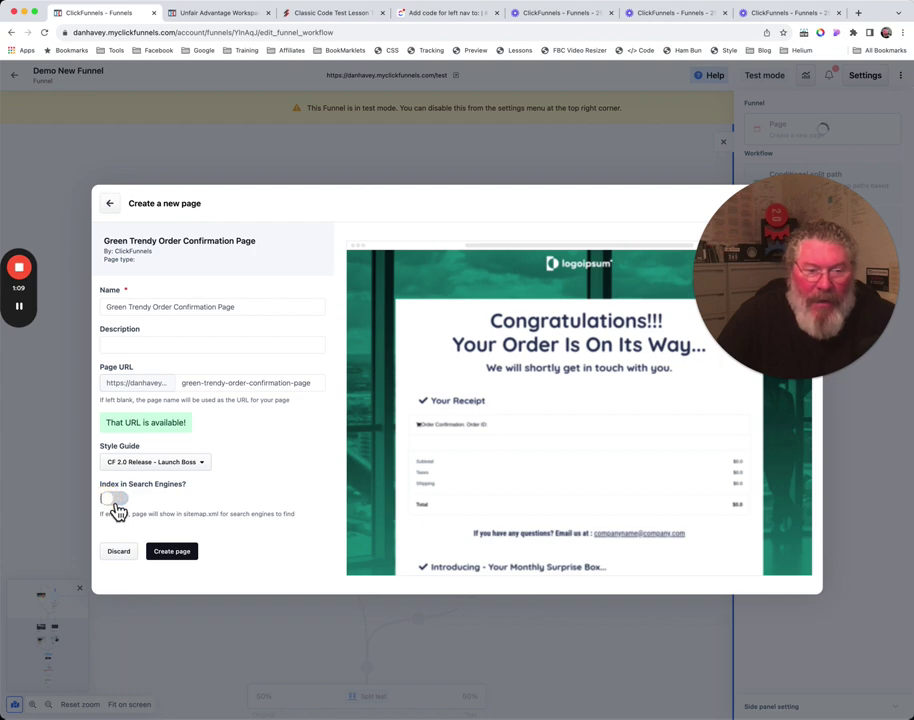
click(176, 553)
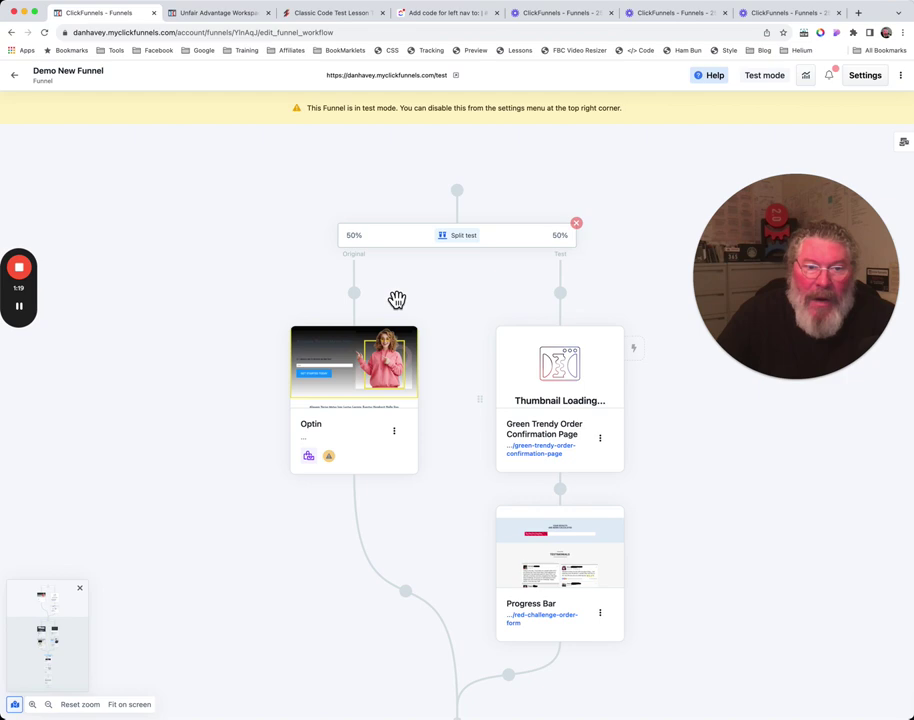
Step: Insert a blank New Page named 'test' above Optin on the Original branch
drag(361, 306, 363, 304)
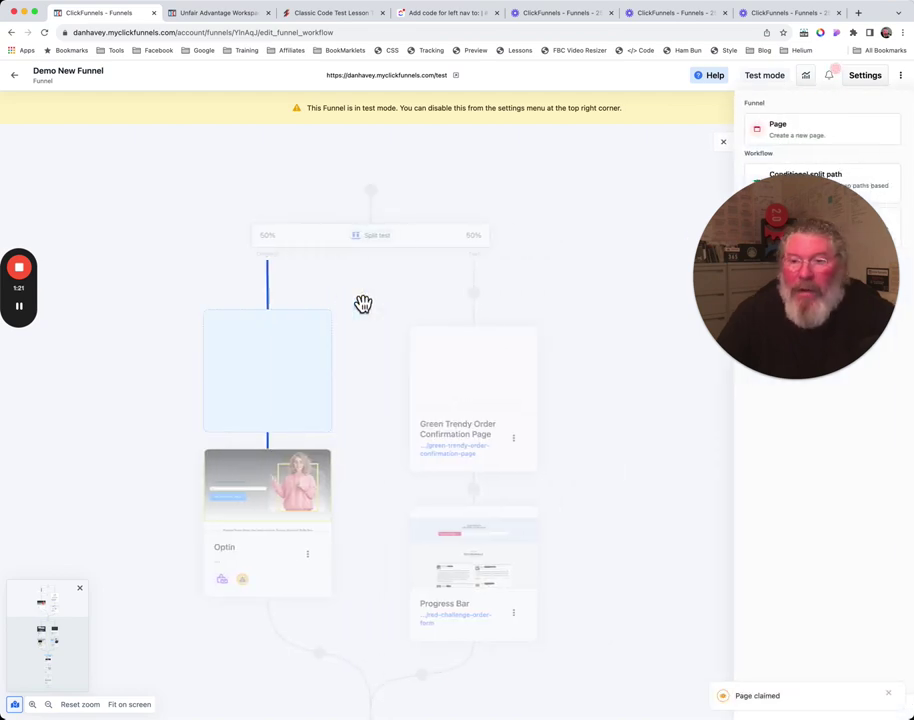
click(791, 135)
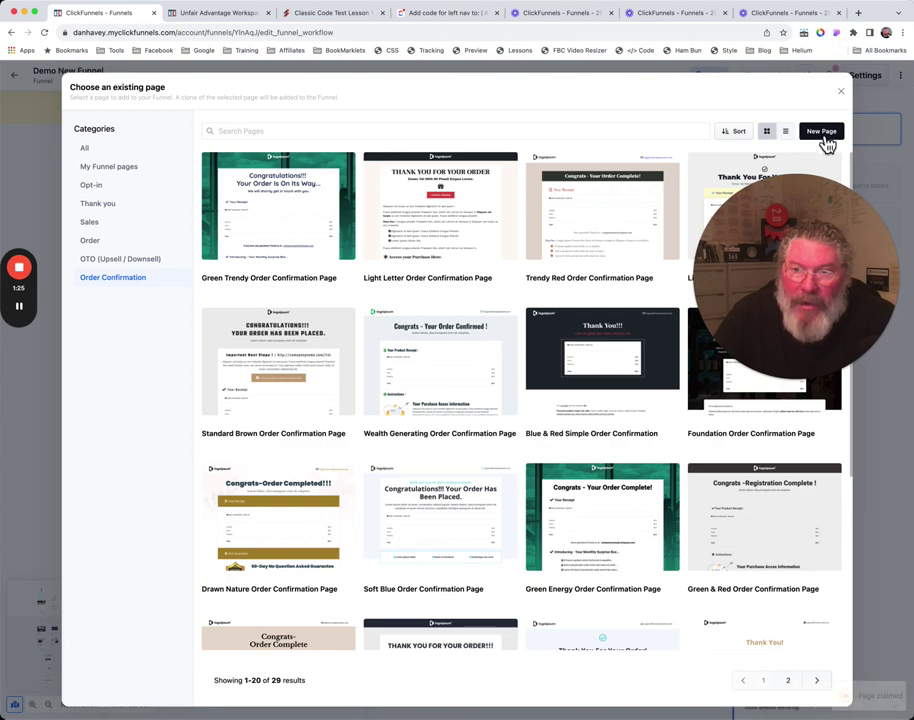
click(826, 136)
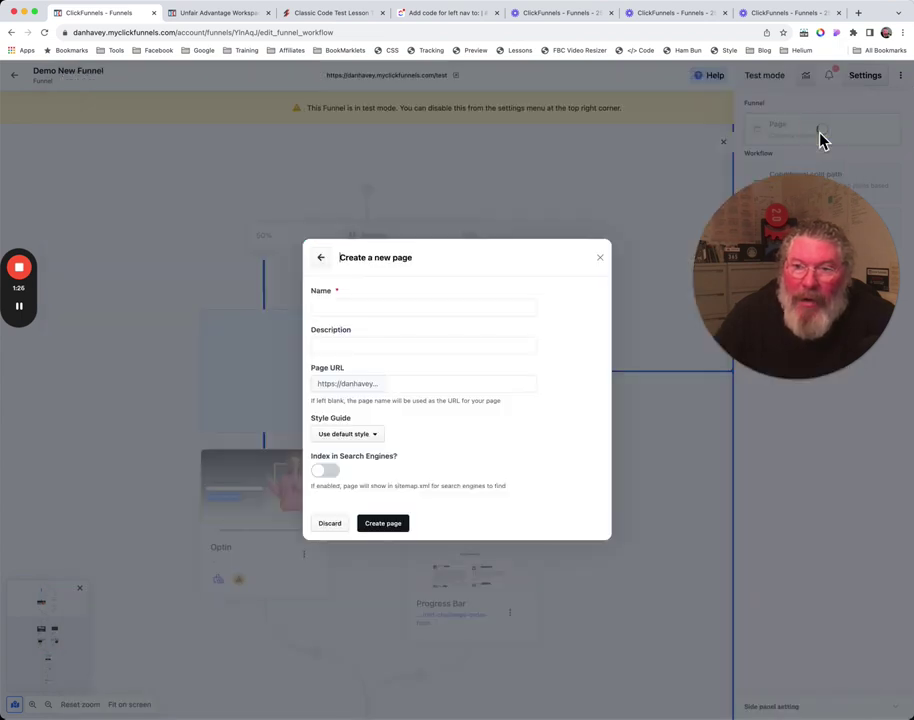
click(406, 310)
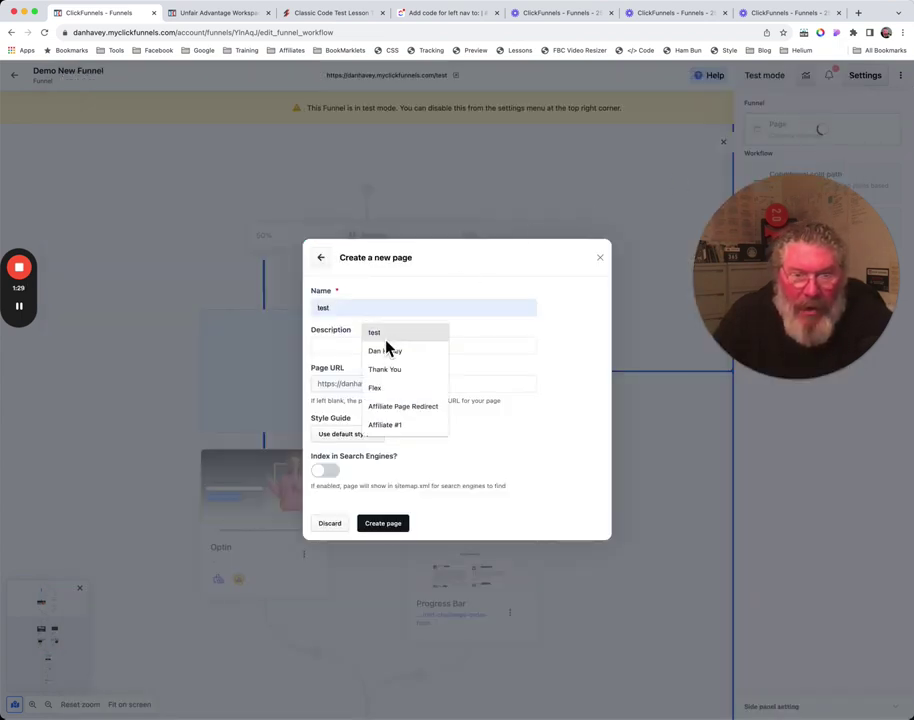
click(386, 339)
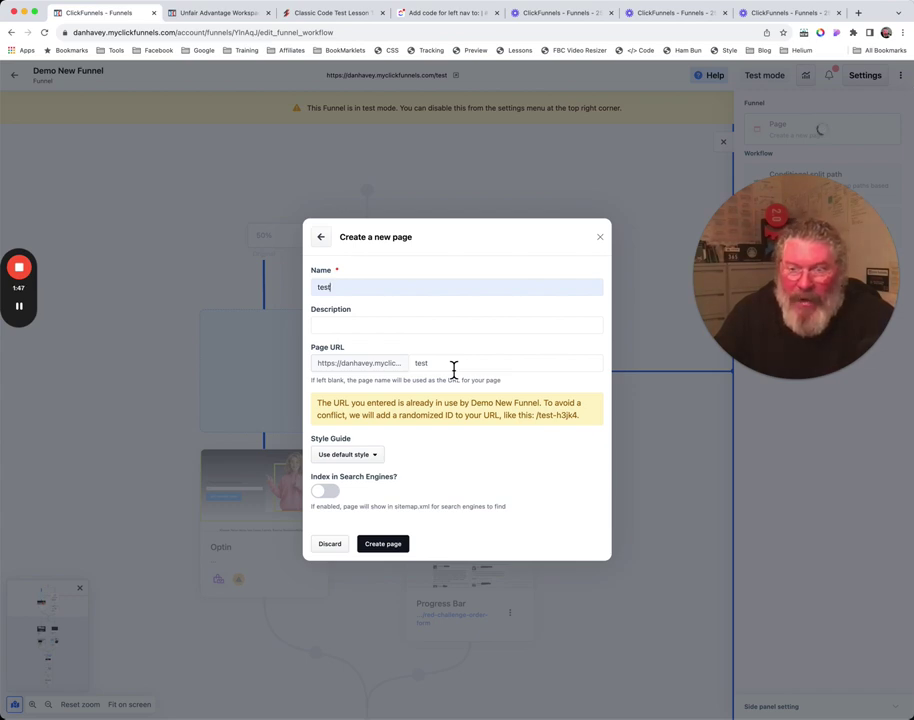
click(453, 366)
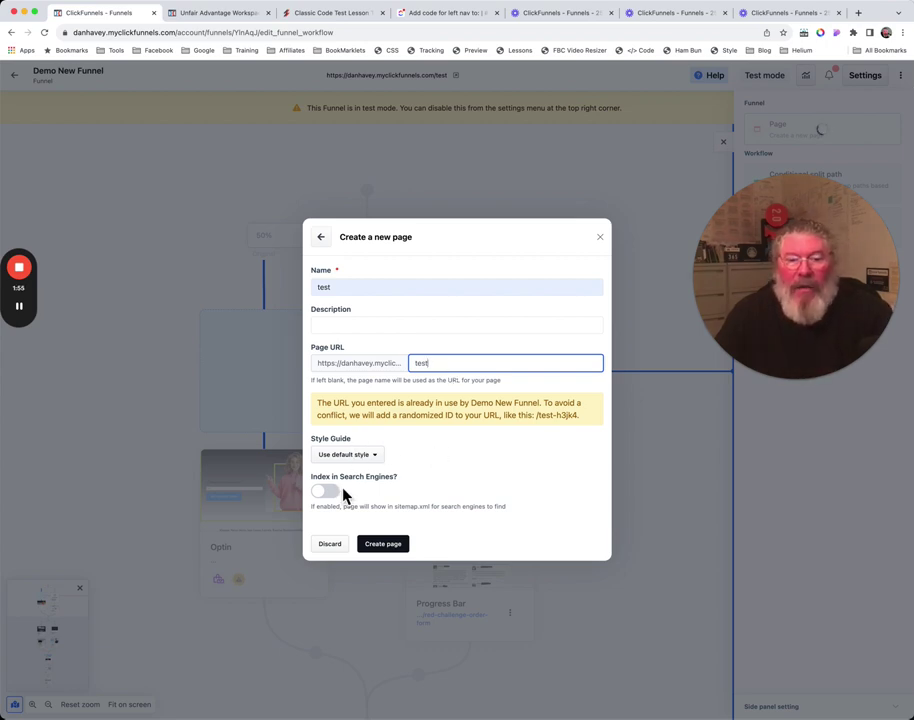
click(386, 546)
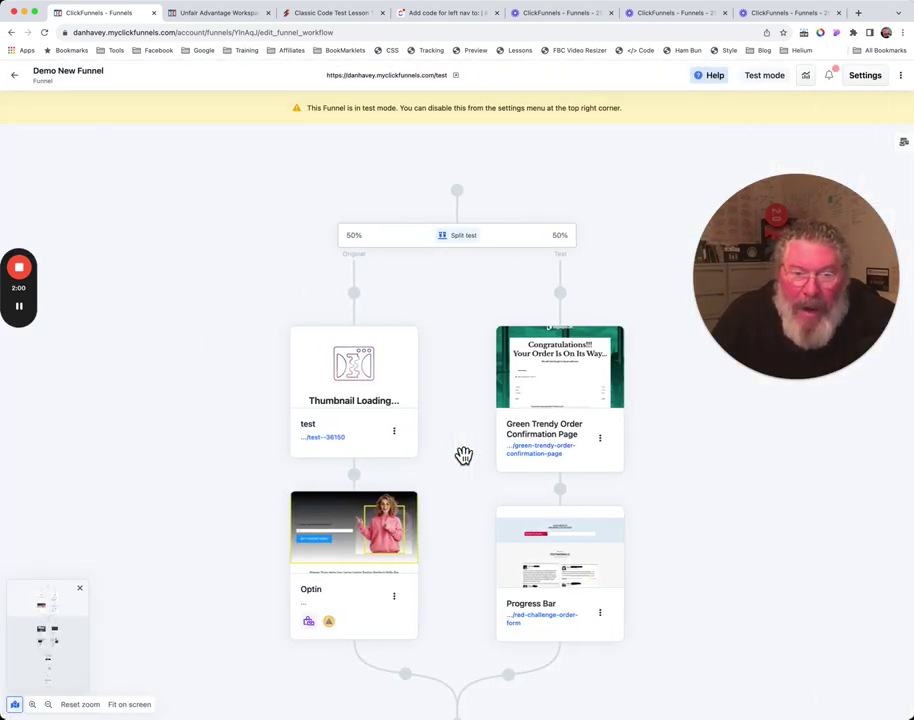
Step: In the test step's settings, replace the --36150 path suffix with /test-now and update the step
click(403, 439)
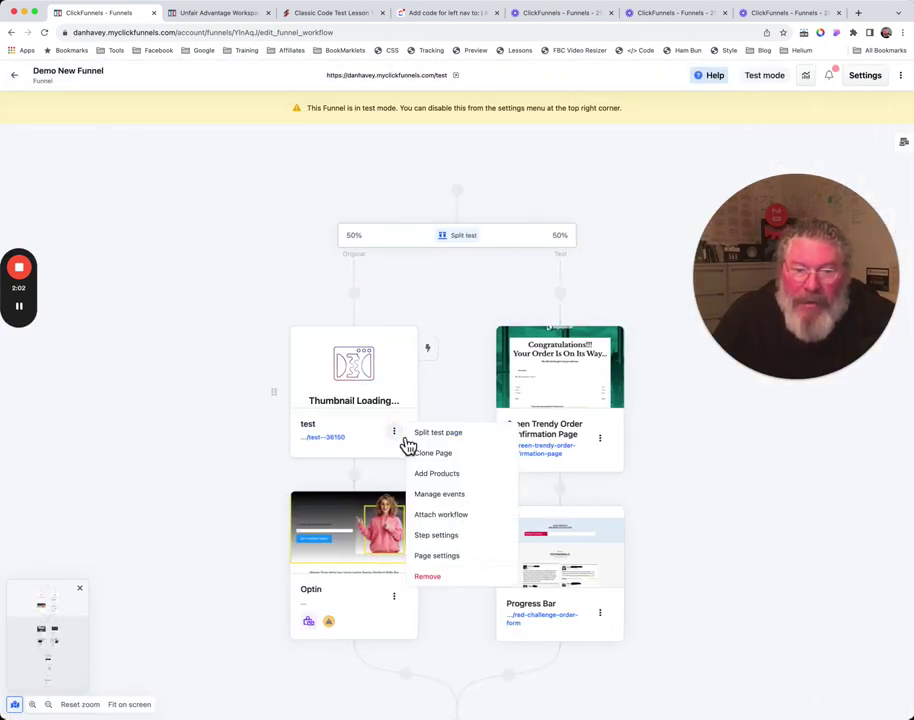
click(450, 542)
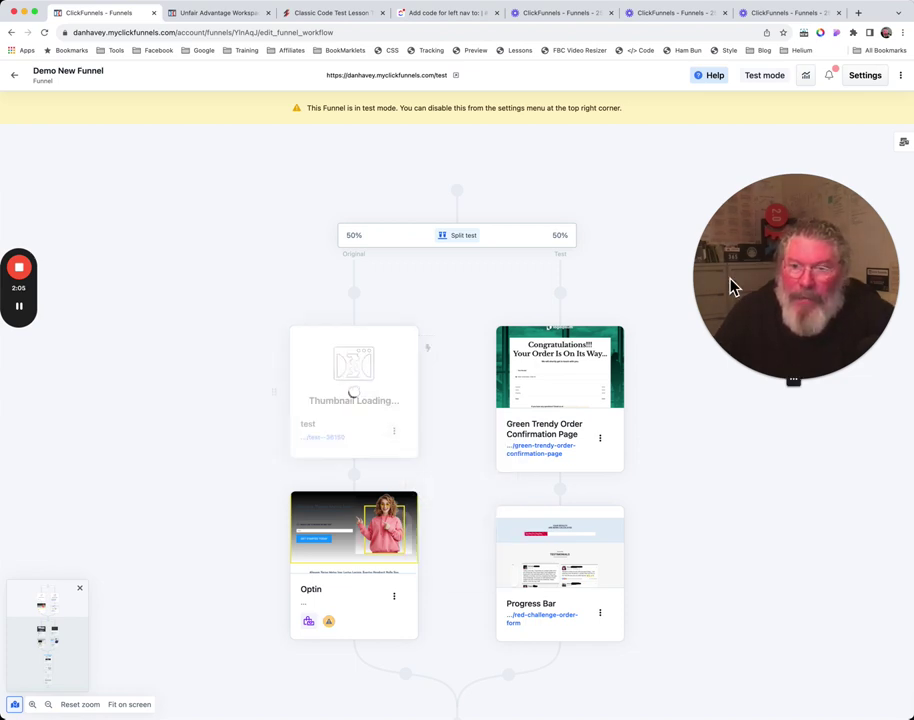
drag(735, 272, 102, 224)
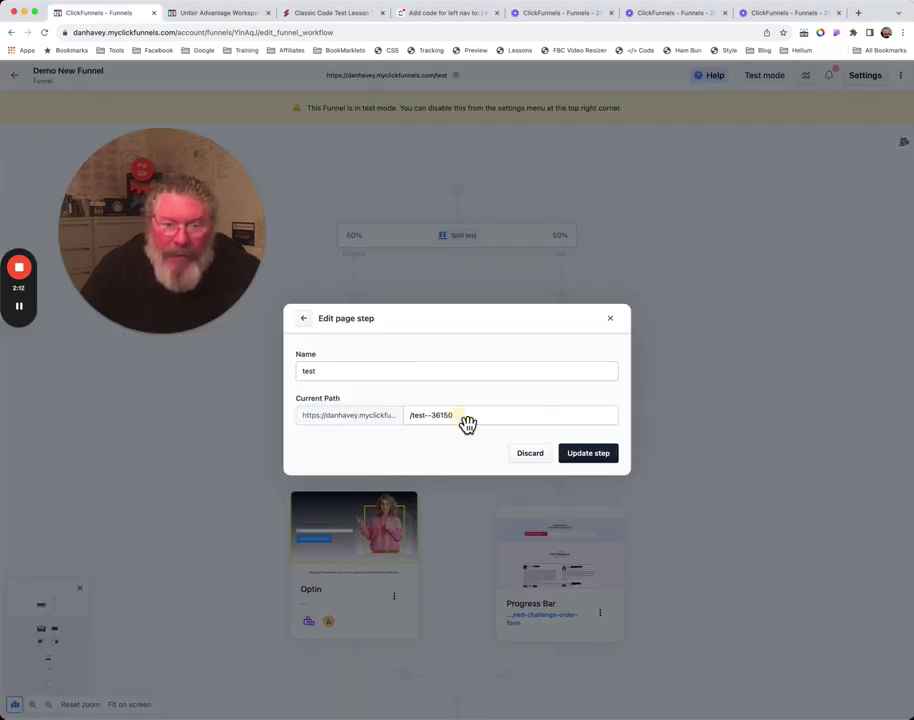
drag(459, 423, 426, 423)
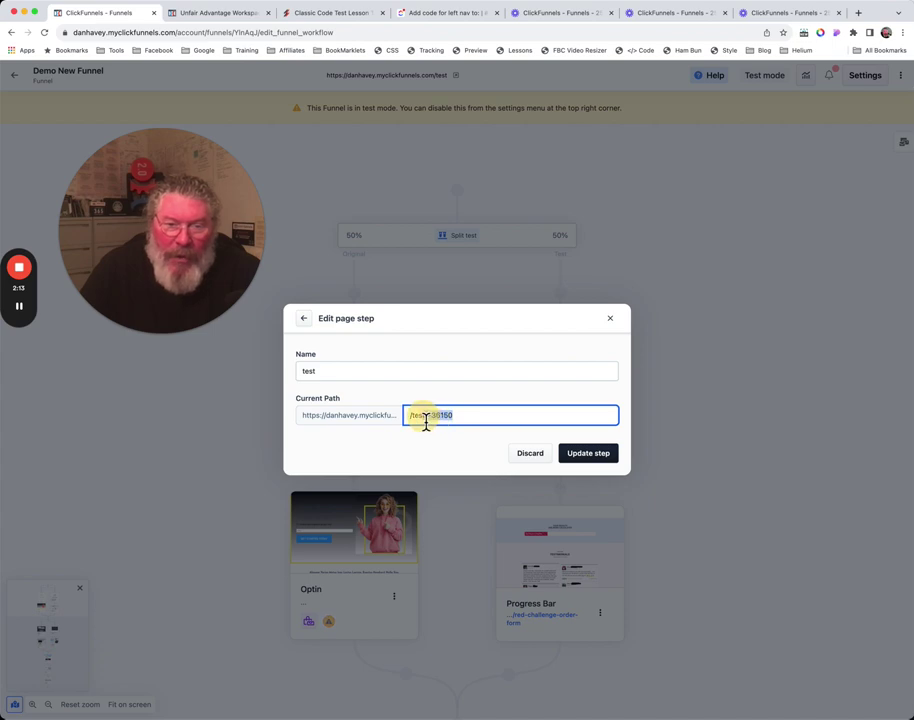
click(447, 443)
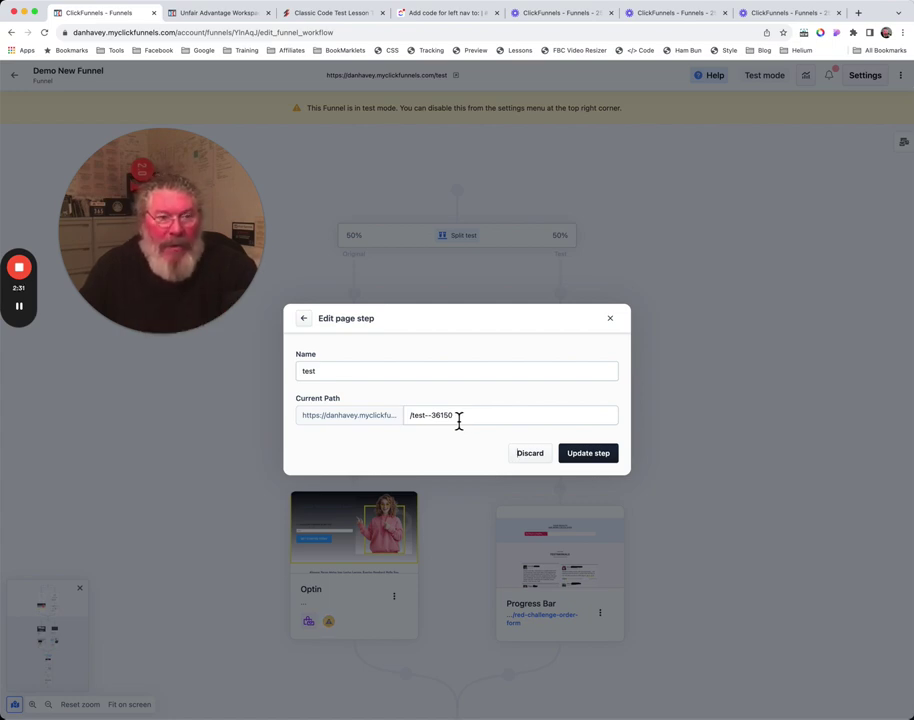
click(463, 422)
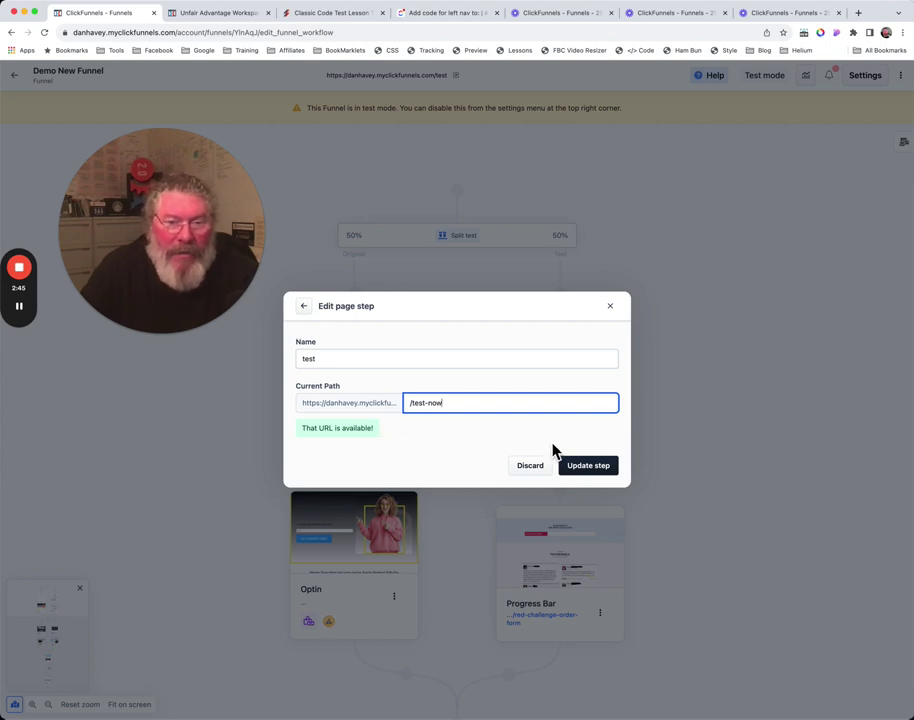
click(580, 466)
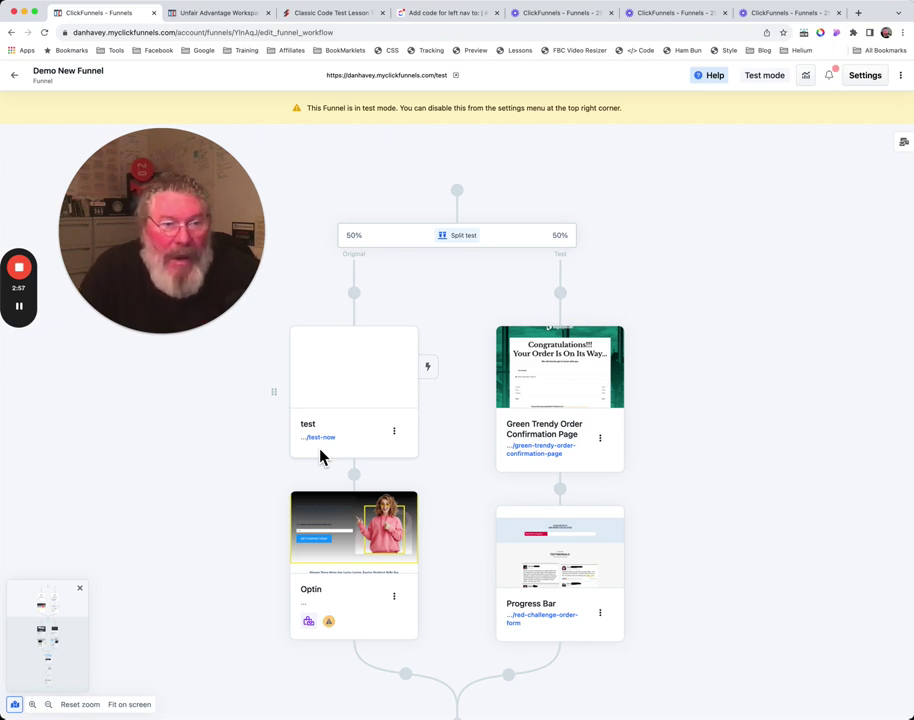
mouse_move(19, 272)
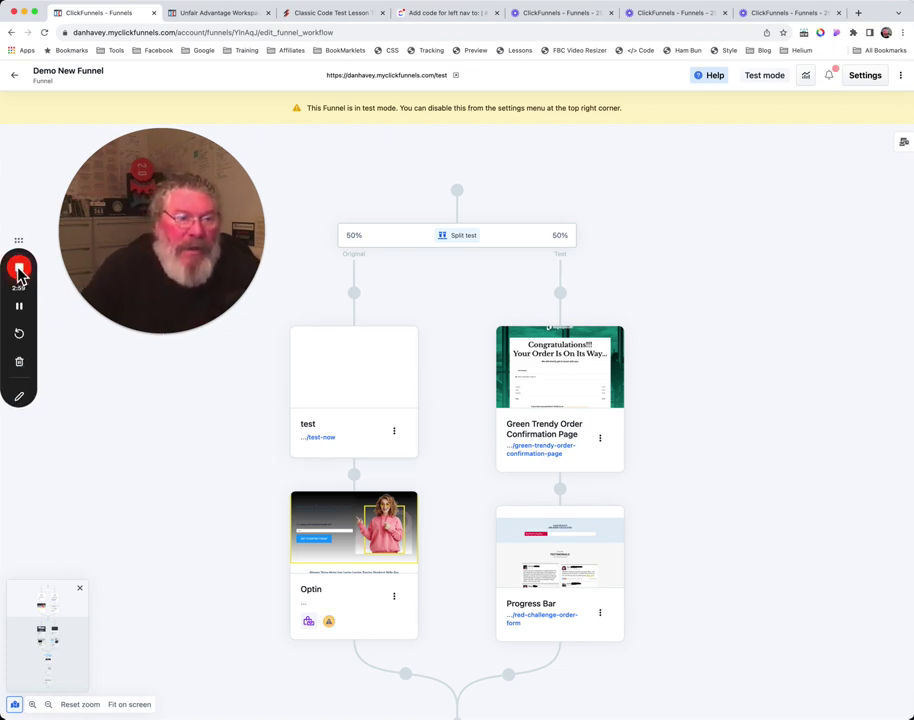